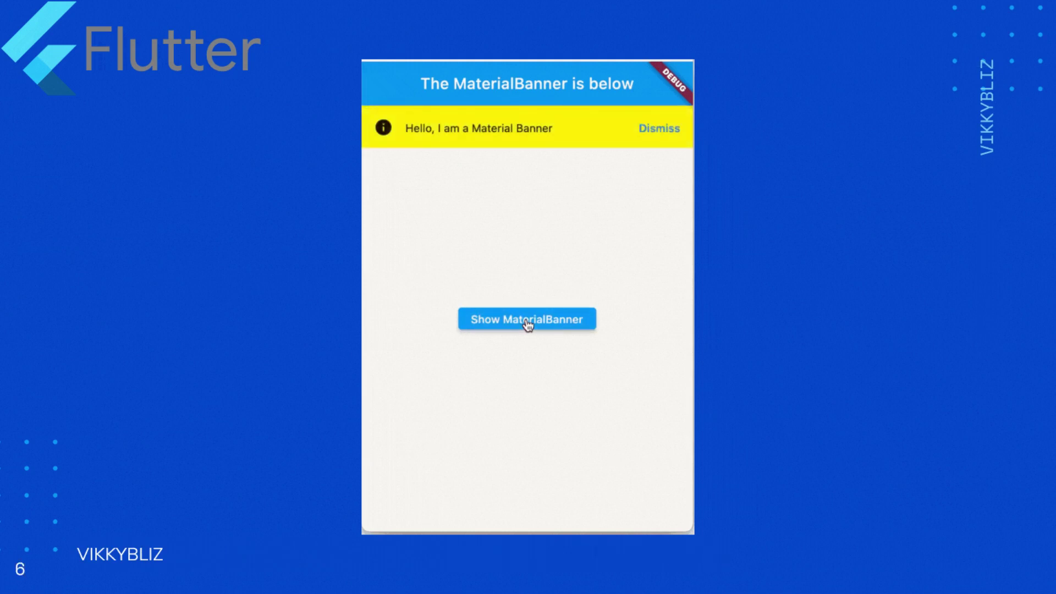
pyautogui.click(658, 129)
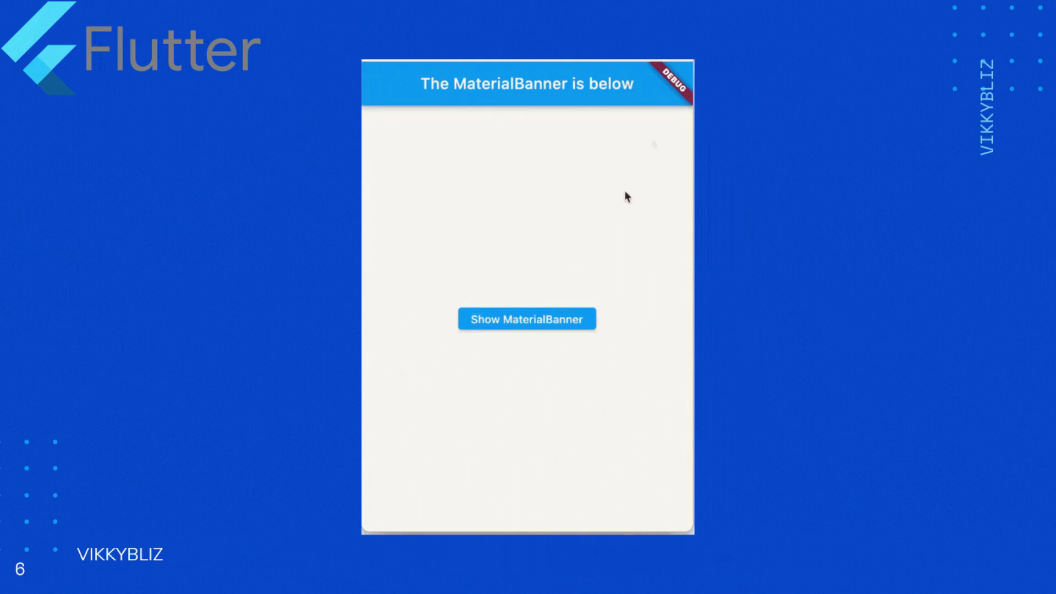
pyautogui.click(530, 323)
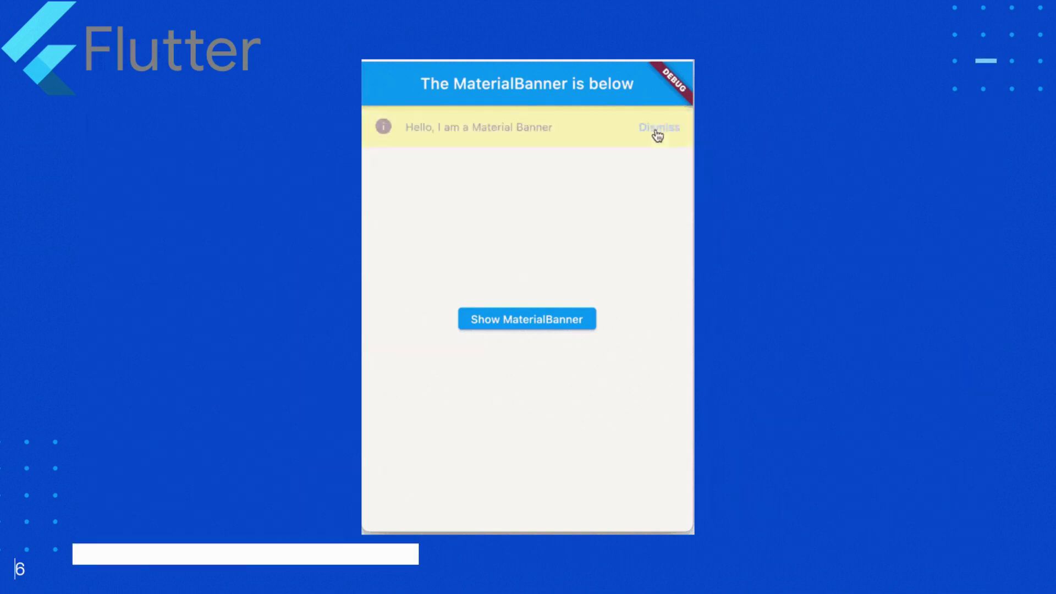
pyautogui.click(528, 322)
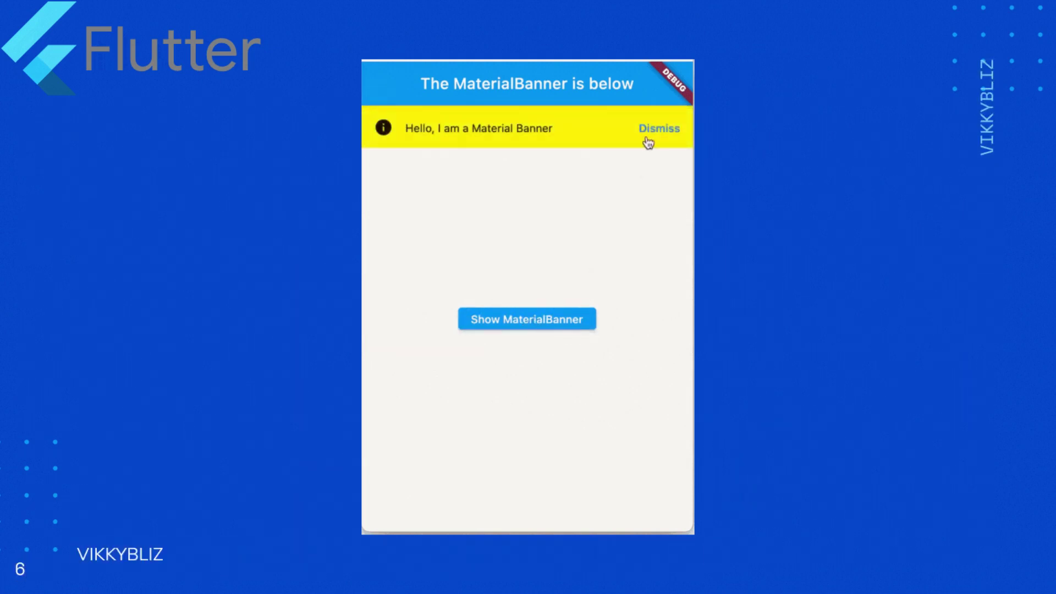
pyautogui.click(648, 141)
pyautogui.click(531, 324)
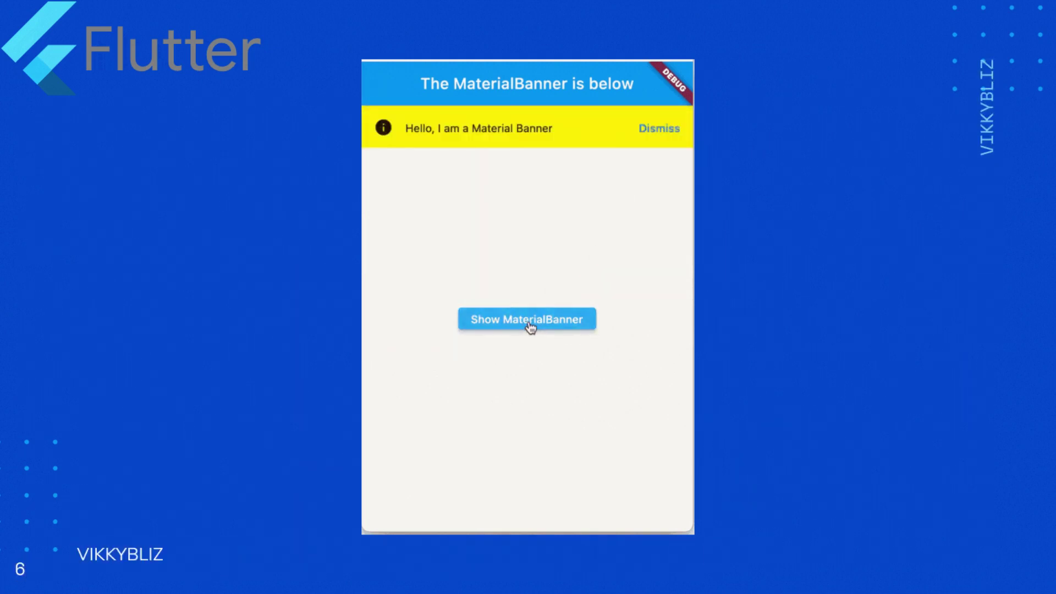